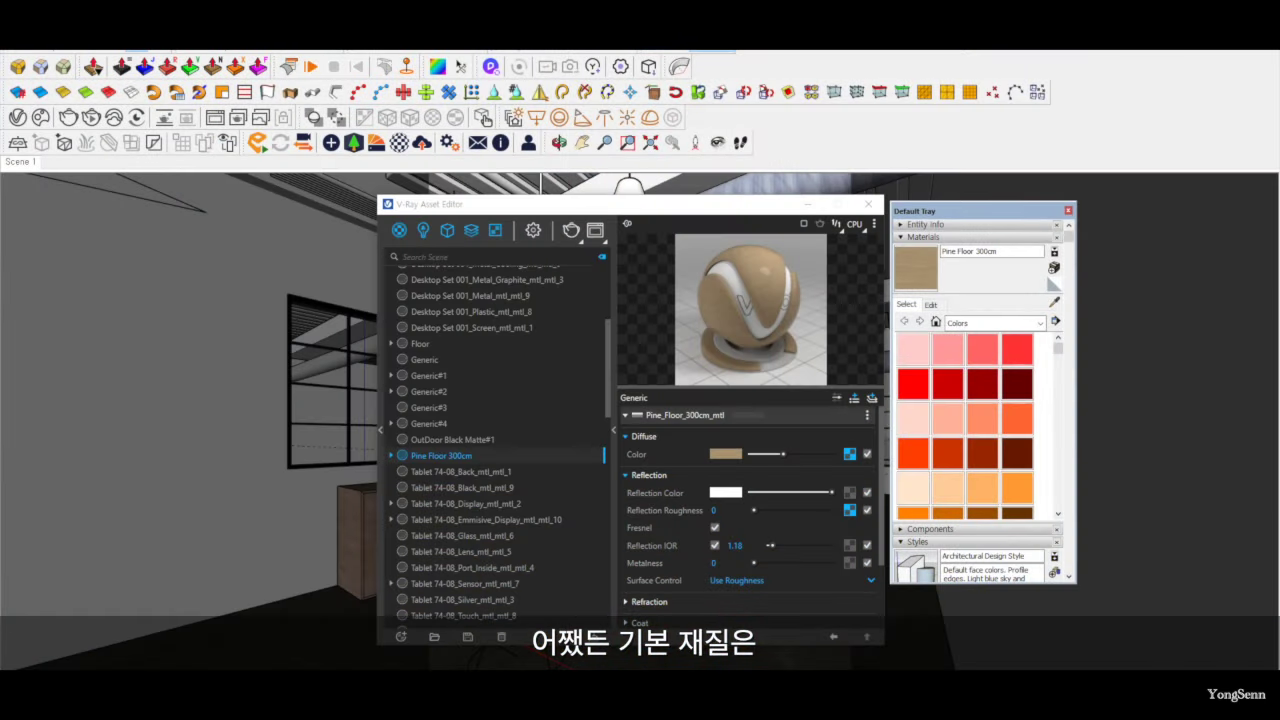
- Open the options for creating a new material asset
click(401, 637)
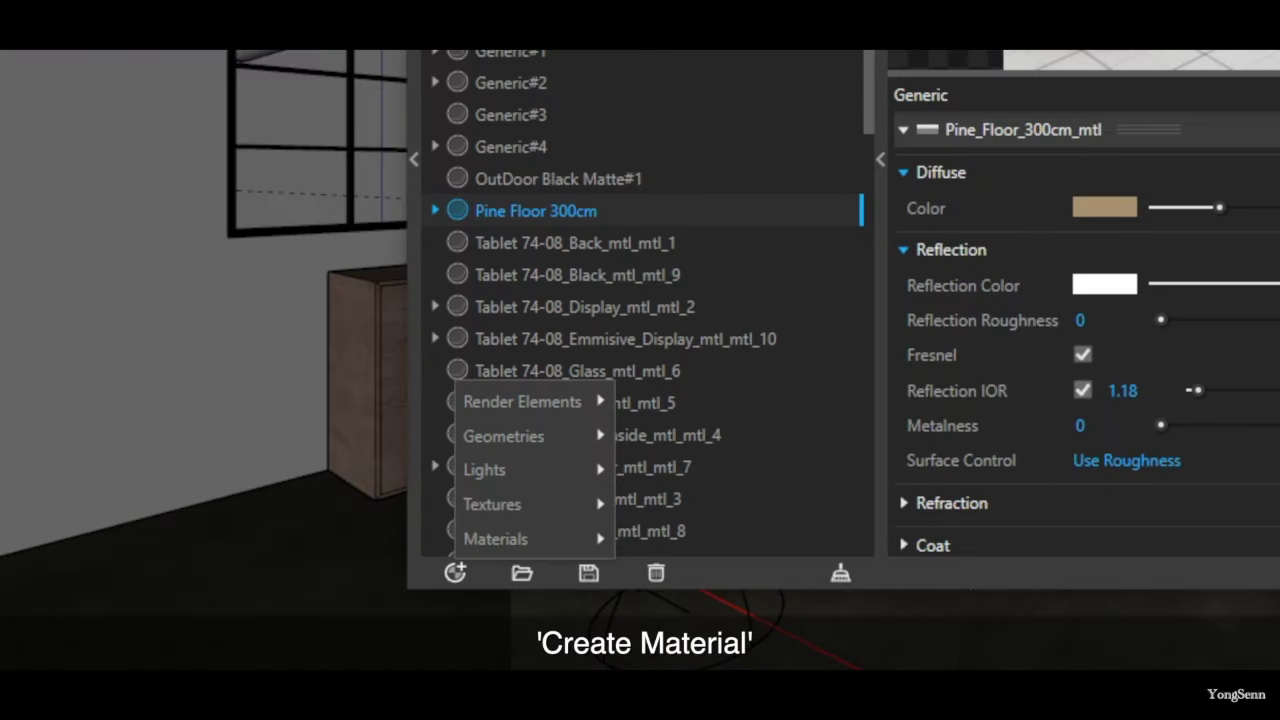
mouse_move(421, 619)
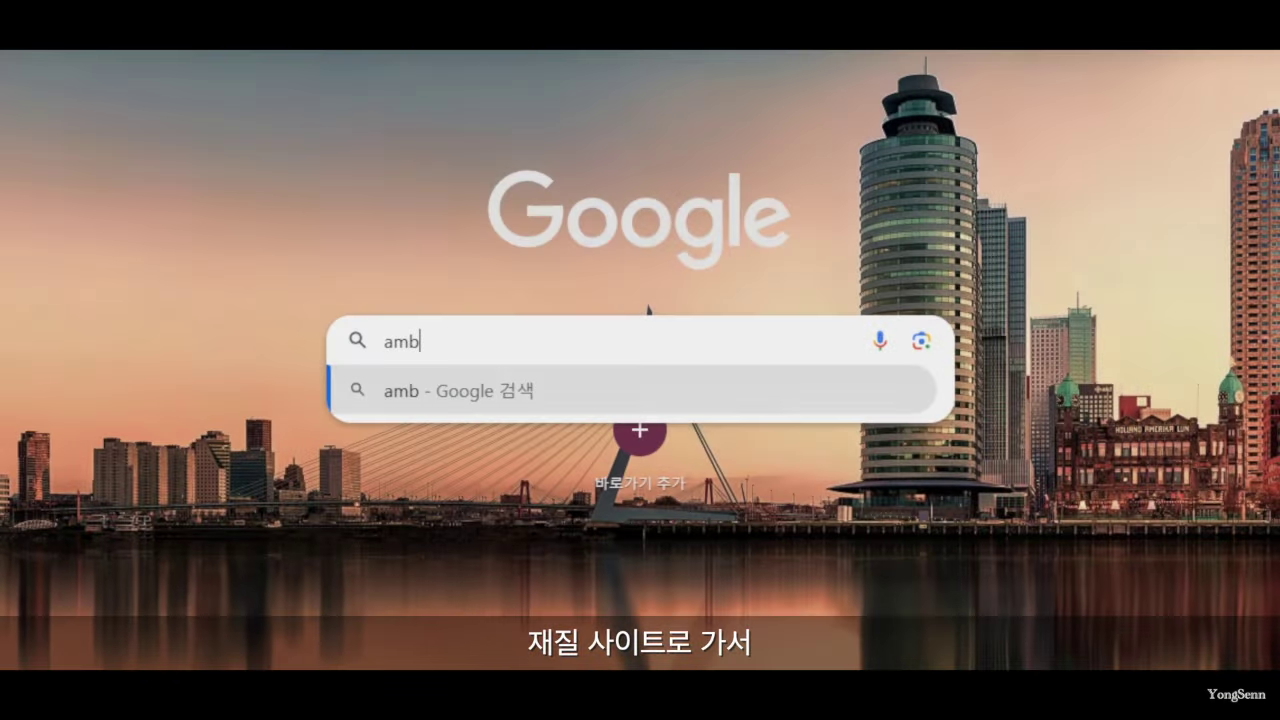
- Switch to the browser, search the web for "ambeintcg" and look through the Wood Floor materials, including Wood Floor 051
text(eintcg)
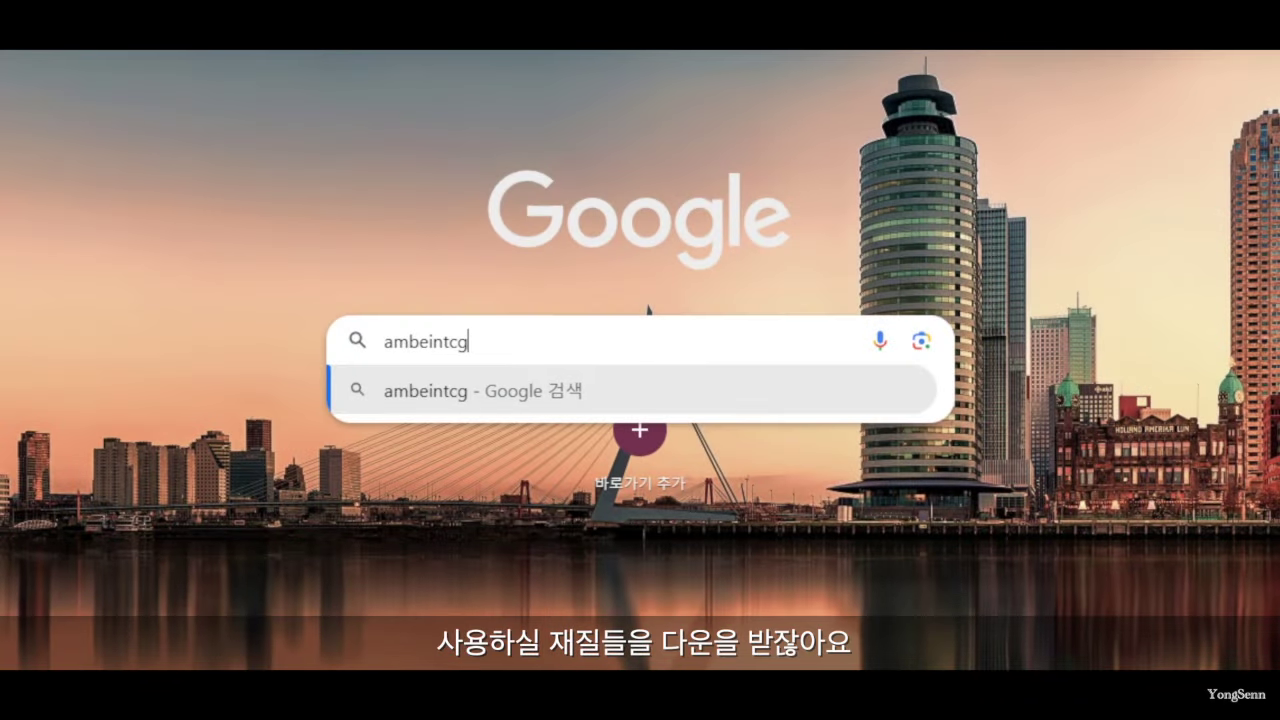
key(Return)
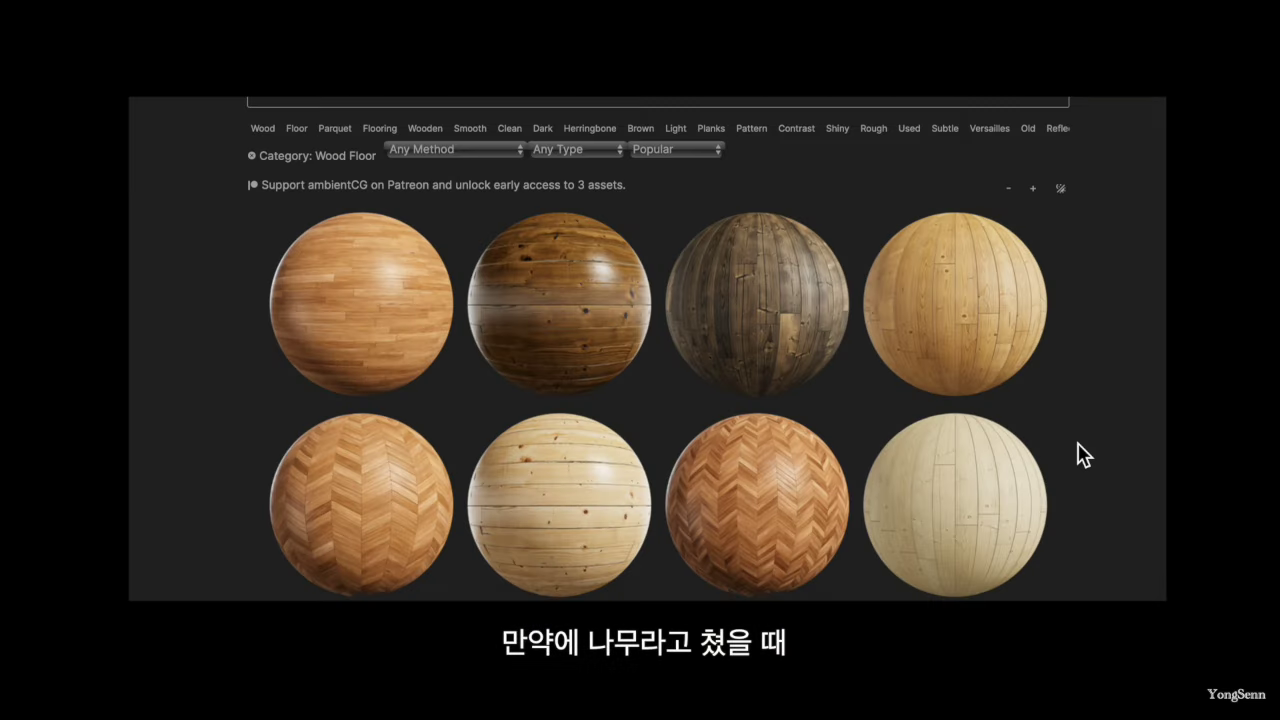
scroll(1080, 451, down, 2)
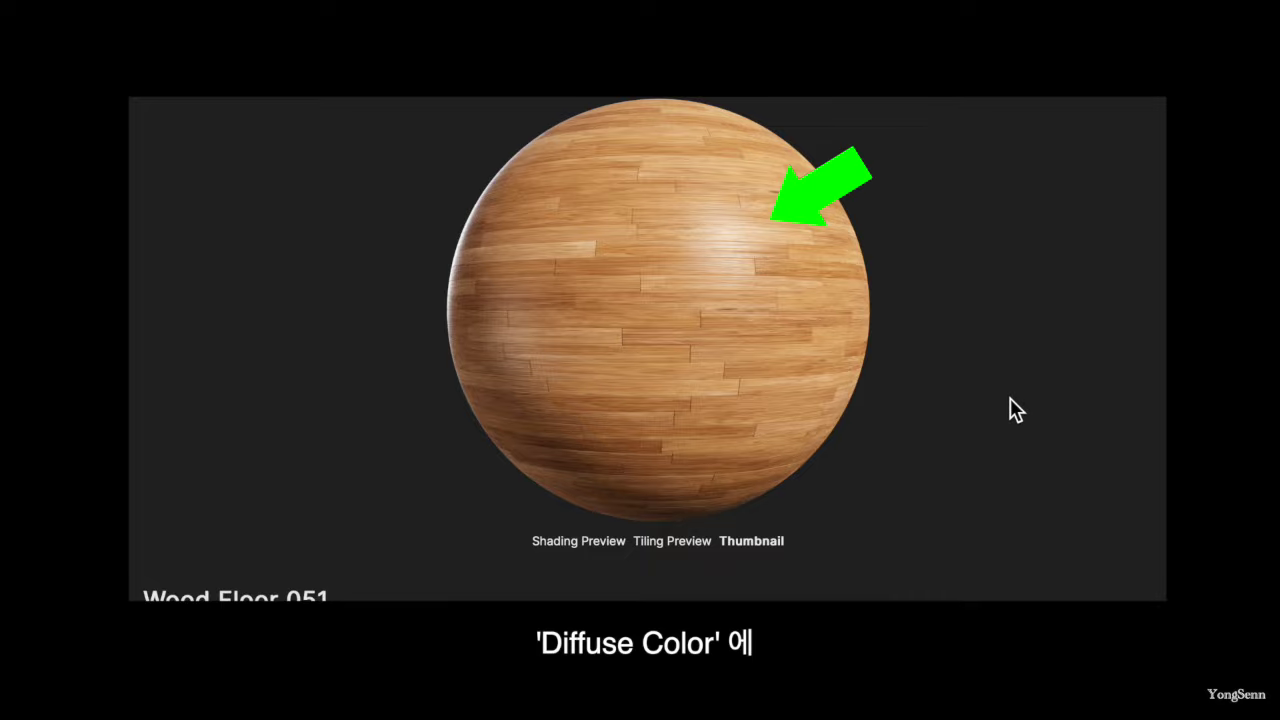
scroll(1012, 408, down, 2)
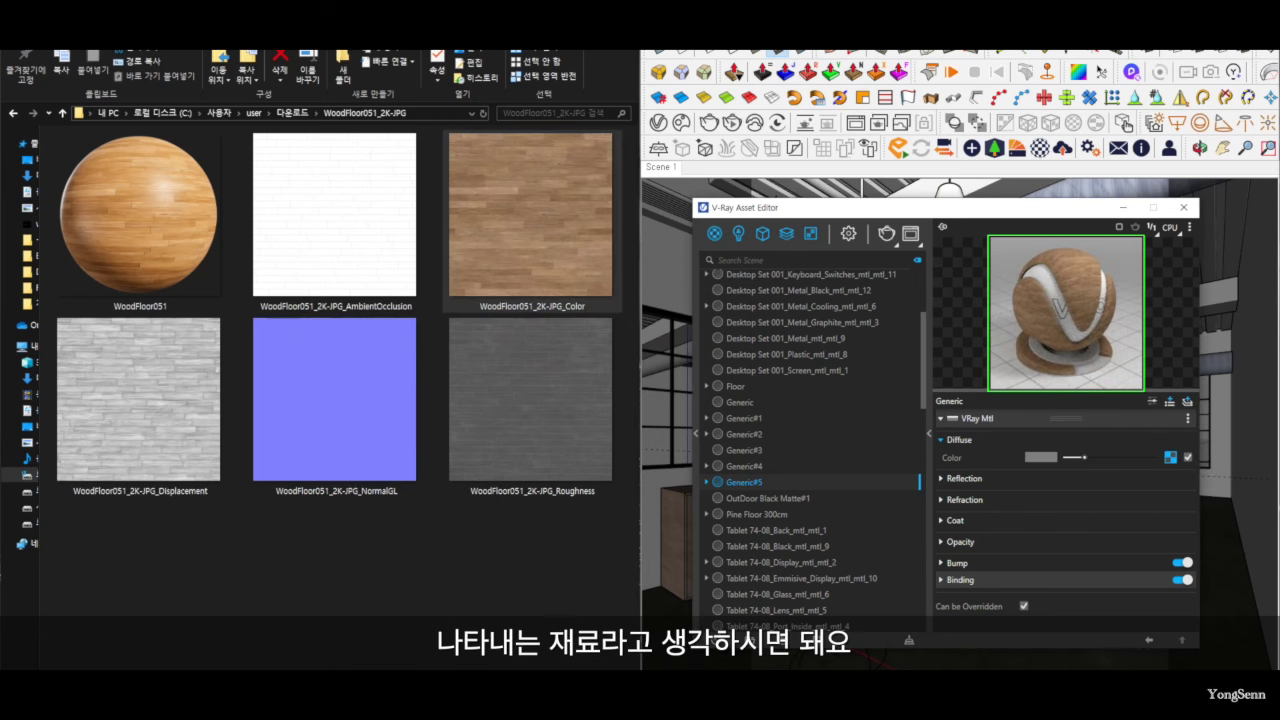
- Clear the diffuse texture of Generic#5 and give its diffuse color a saturated blue
right_click(1170, 457)
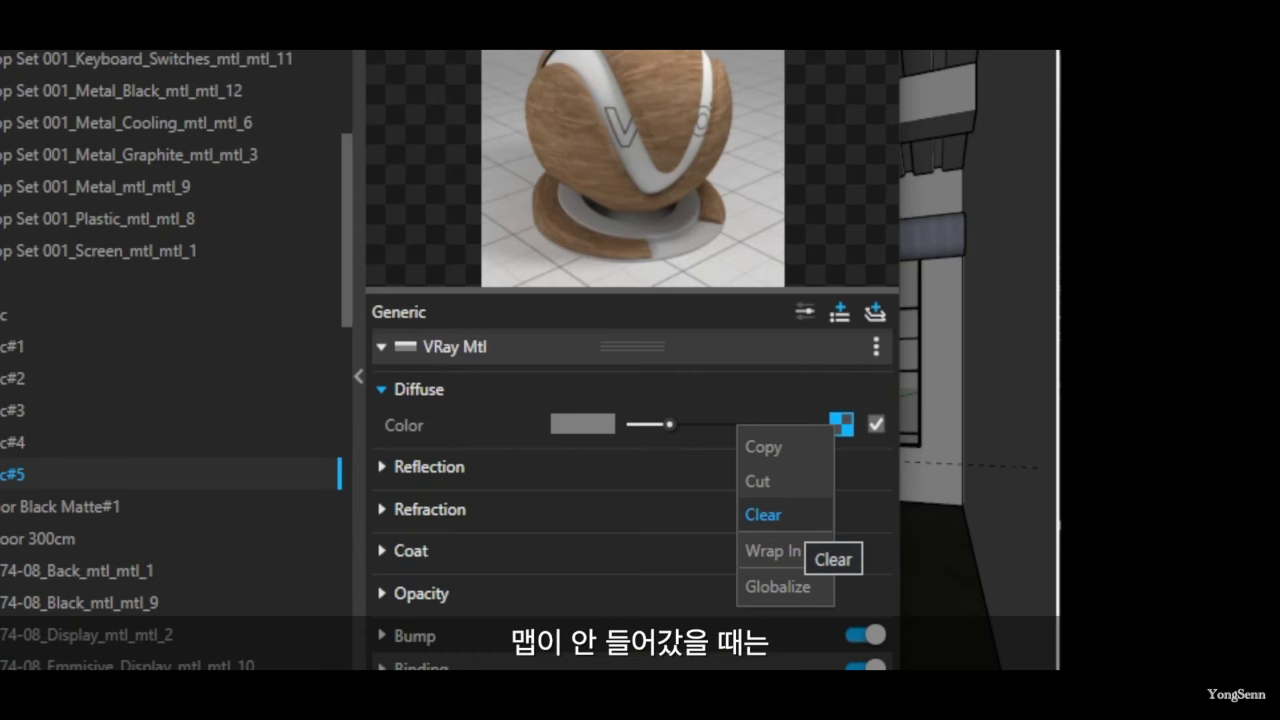
click(785, 515)
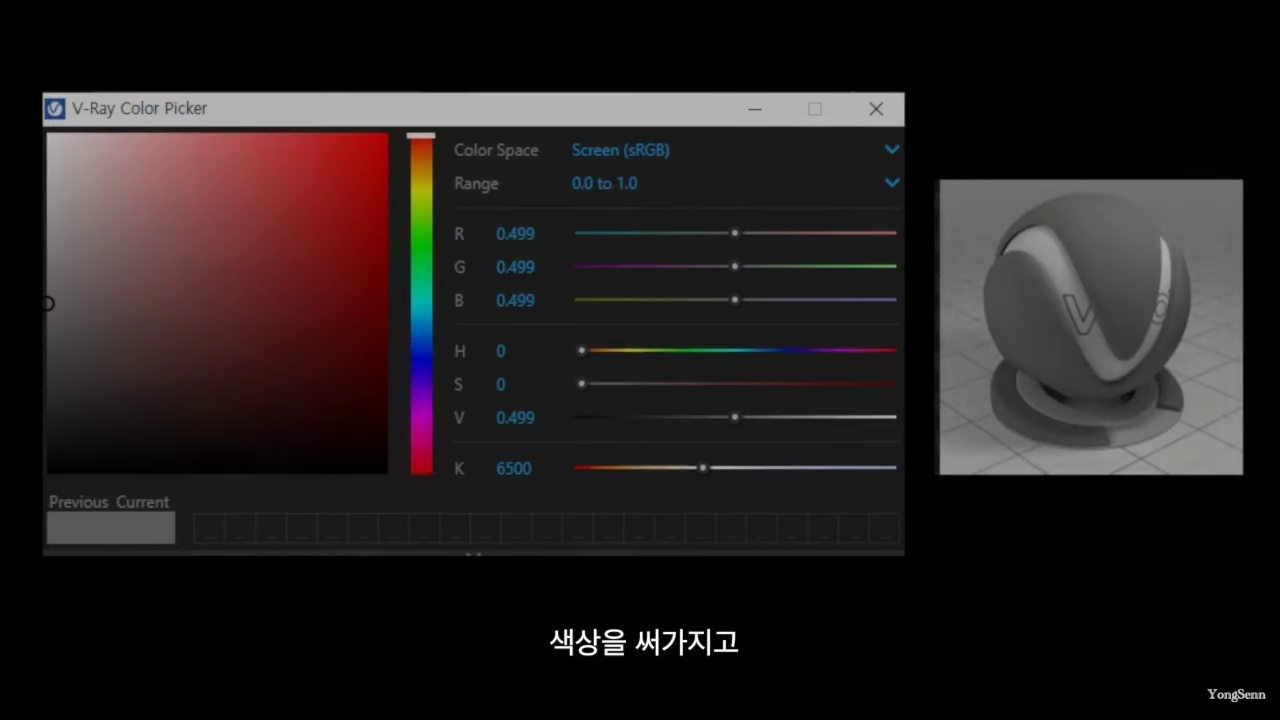
mouse_move(421, 136)
mouse_down()
mouse_move(421, 416)
mouse_move(421, 357)
mouse_up()
click(324, 132)
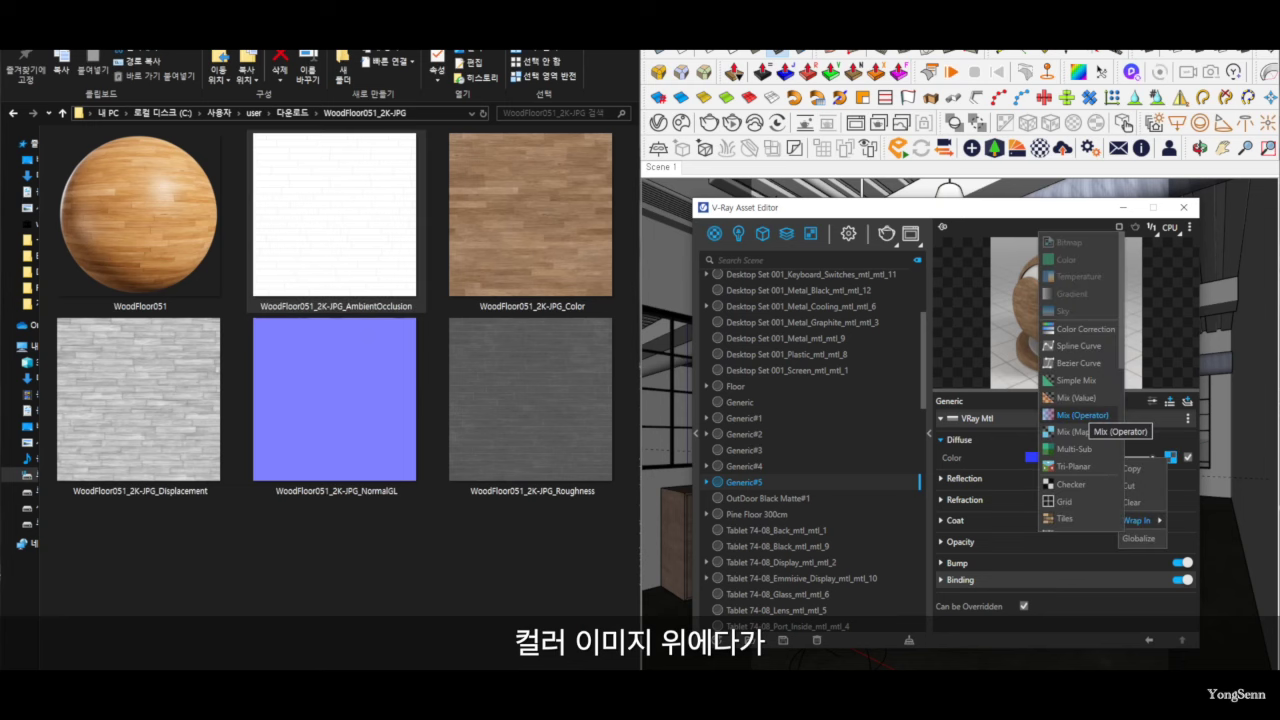
- Wrap the diffuse map in a Mix (Operator), add WoodFloor051_2K-JPG_AmbientOcclusion as the second texture, and set the operator to Multiply (A*B)
click(1082, 415)
drag(334, 213, 1172, 453)
click(1190, 481)
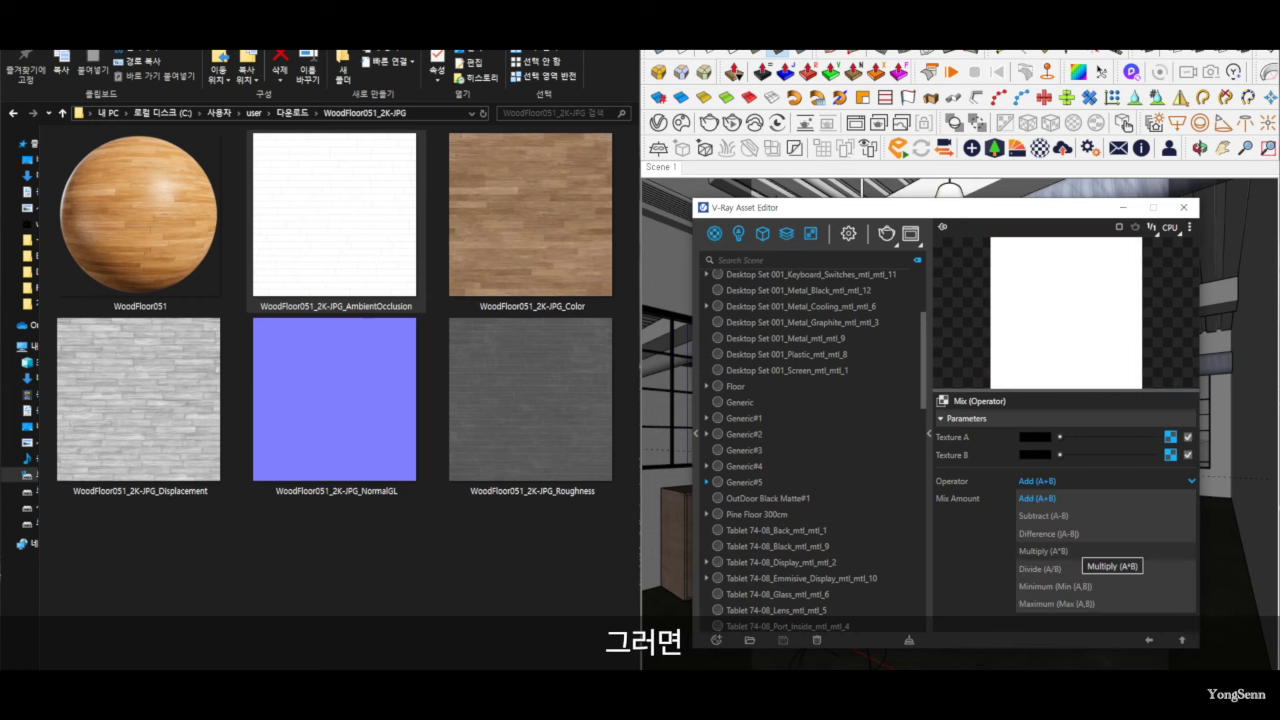
click(1065, 548)
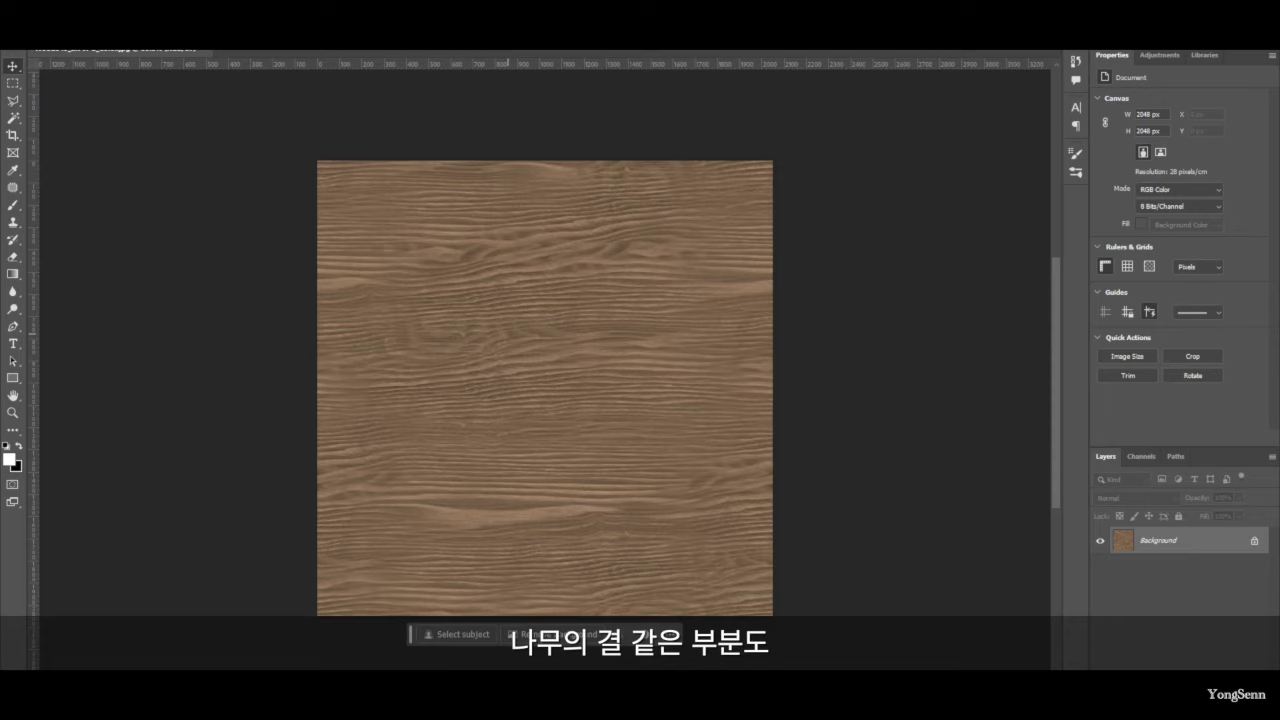
- In Photoshop, desaturate the wood grain image and strengthen its contrast with Levels, using 23 for black, 132 for white and darker midtones
key(ctrl+shift+u)
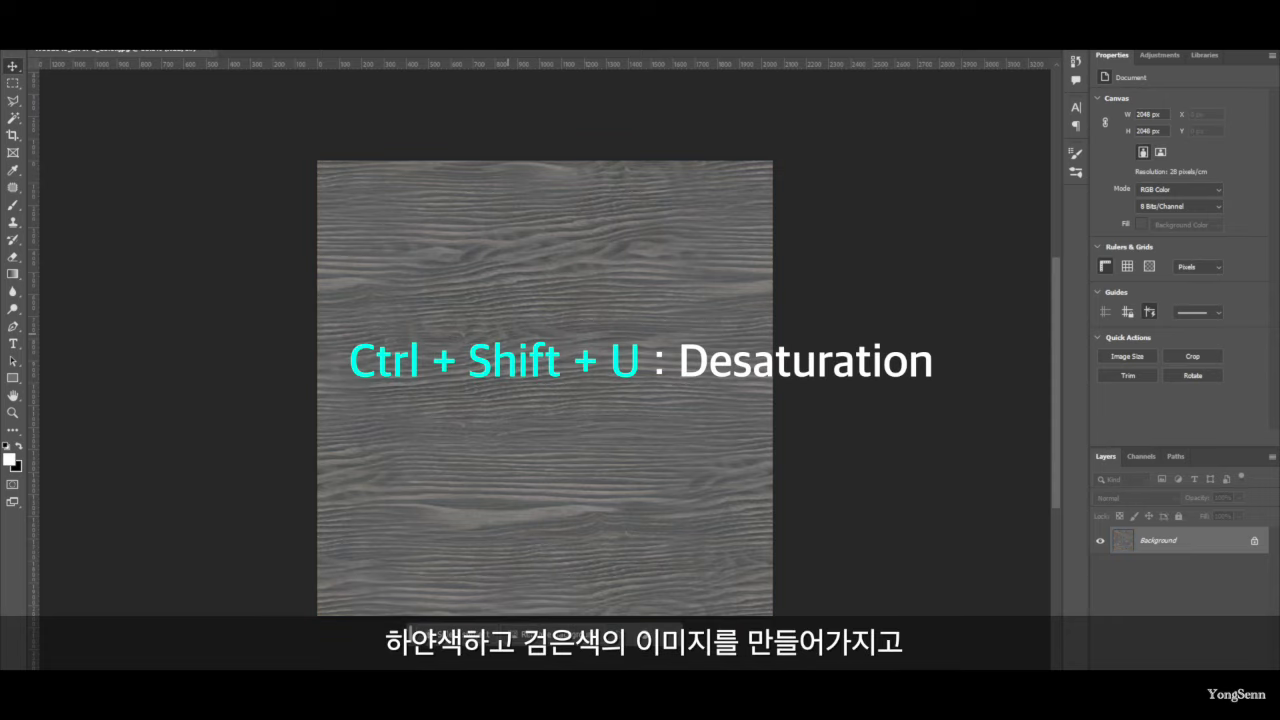
key(ctrl+l)
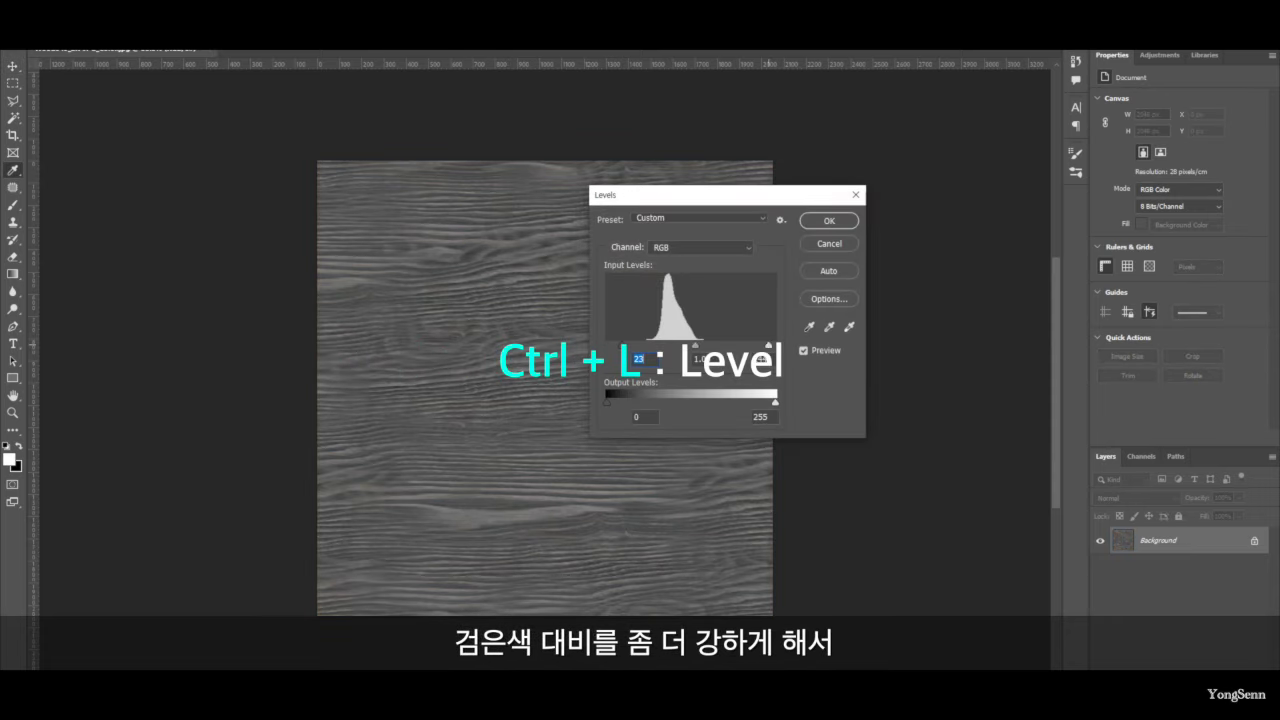
key(Tab)
key(Tab)
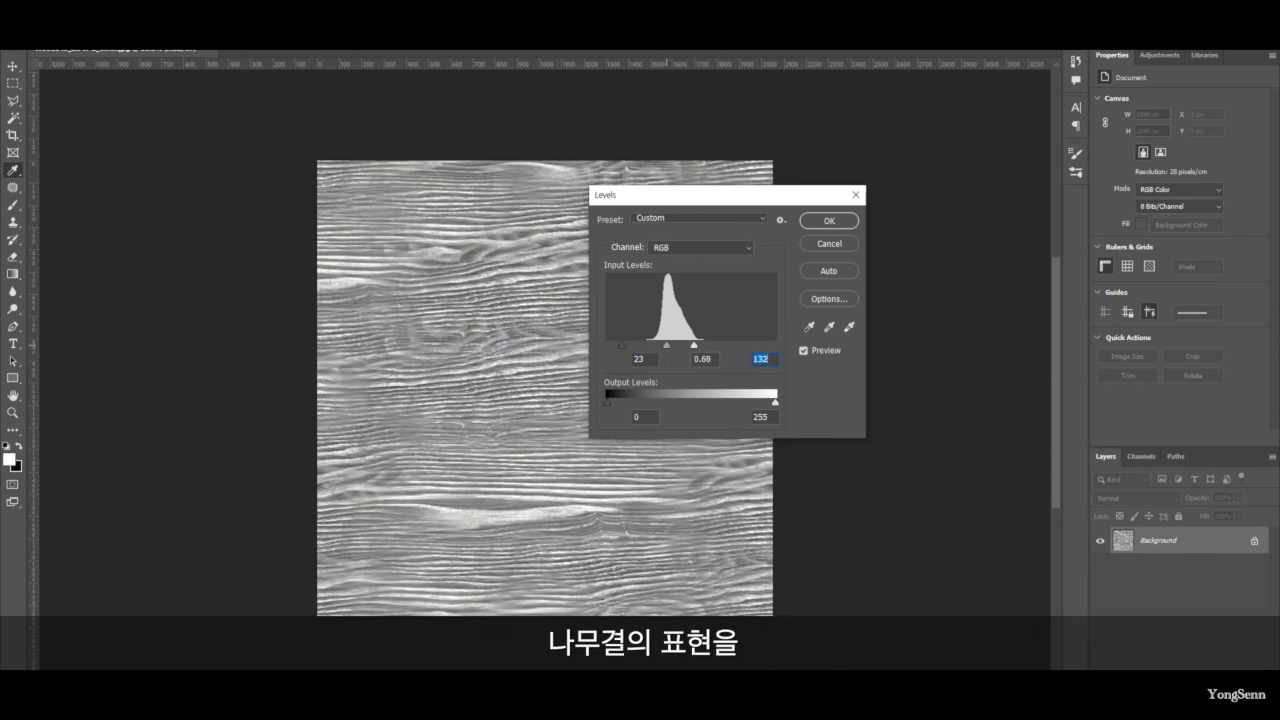
drag(666, 344, 678, 344)
key(Tab)
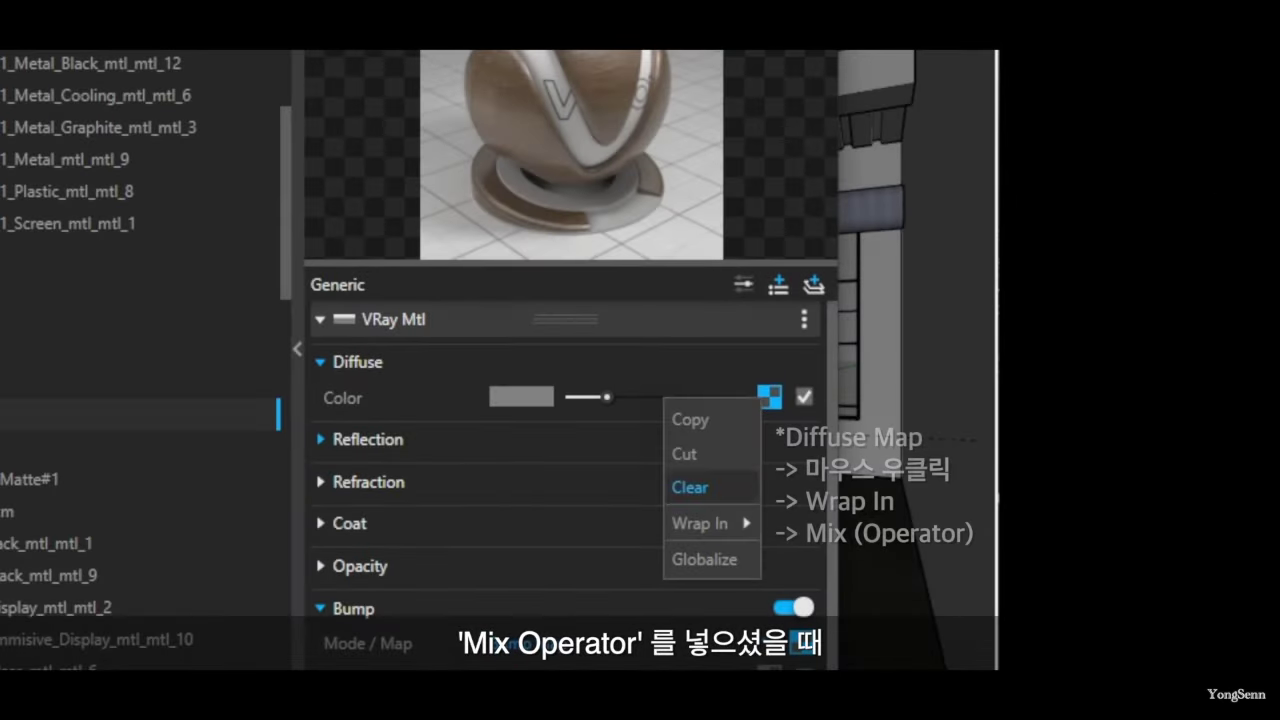
- In the V-Ray Asset Editor, wrap the wood diffuse map in a Mix (Operator) and assign the grayscale wood image as Texture B
mouse_move(700, 523)
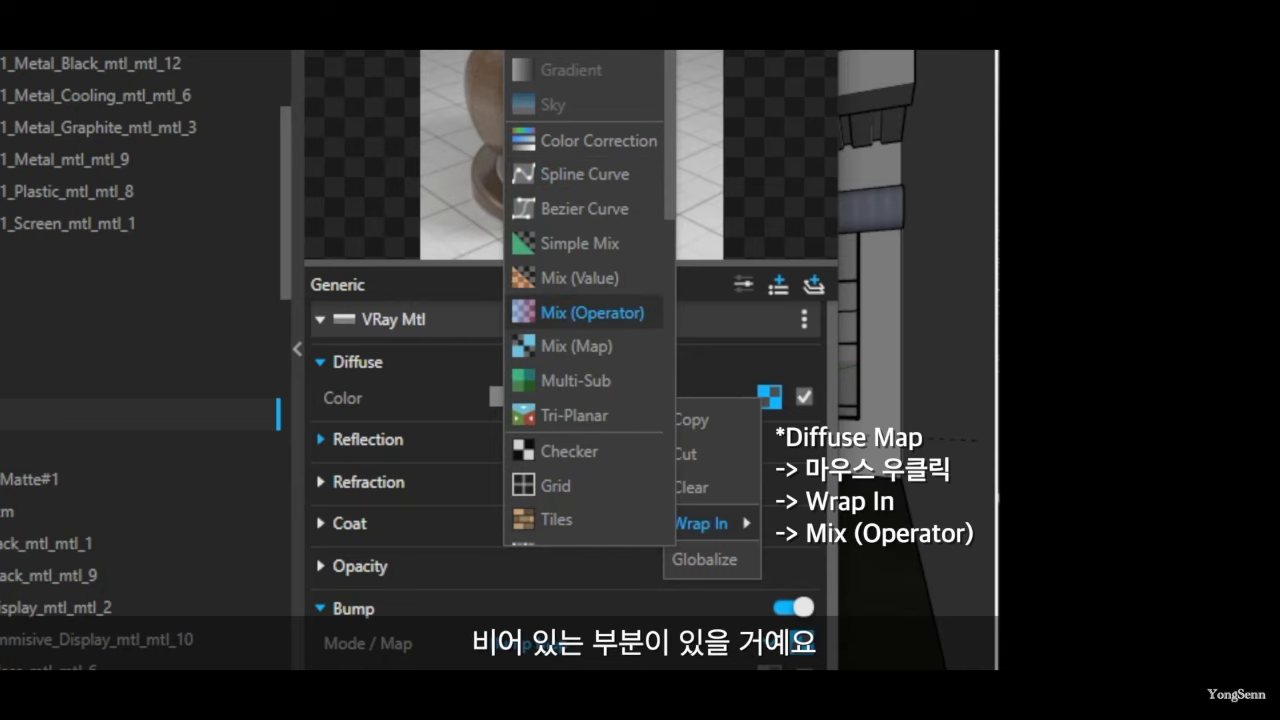
click(590, 312)
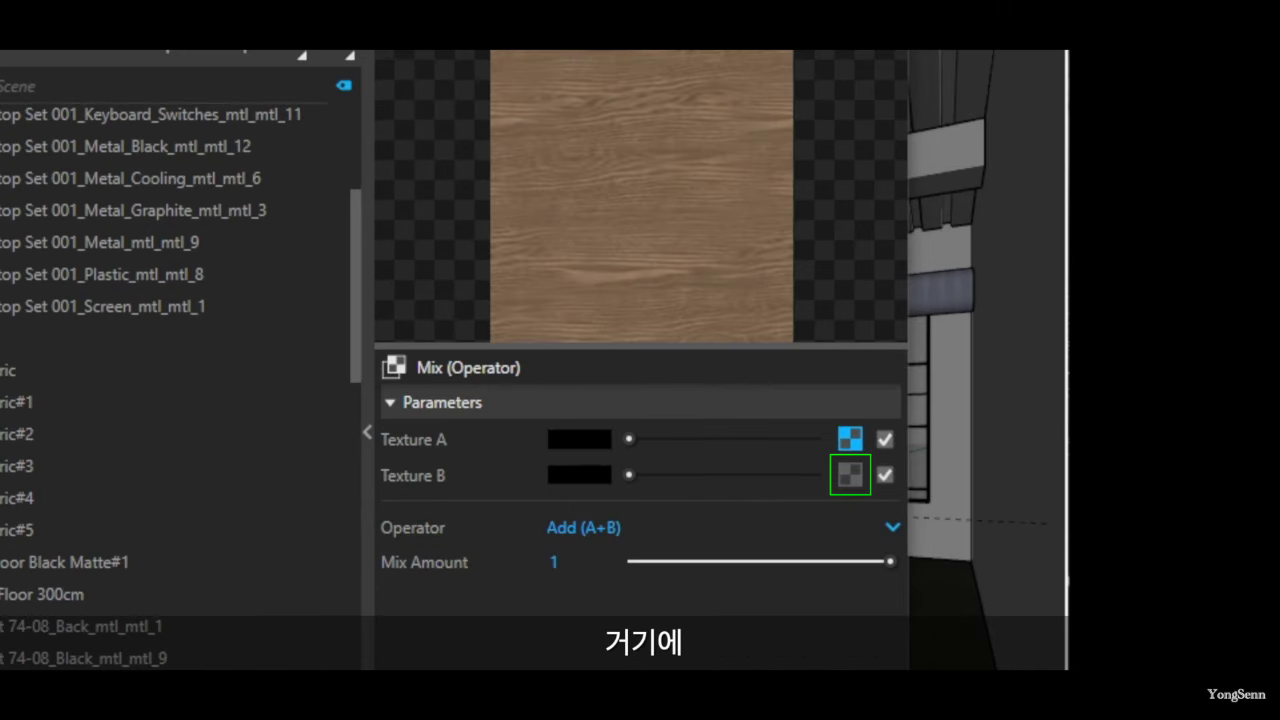
drag(1065, 480, 850, 478)
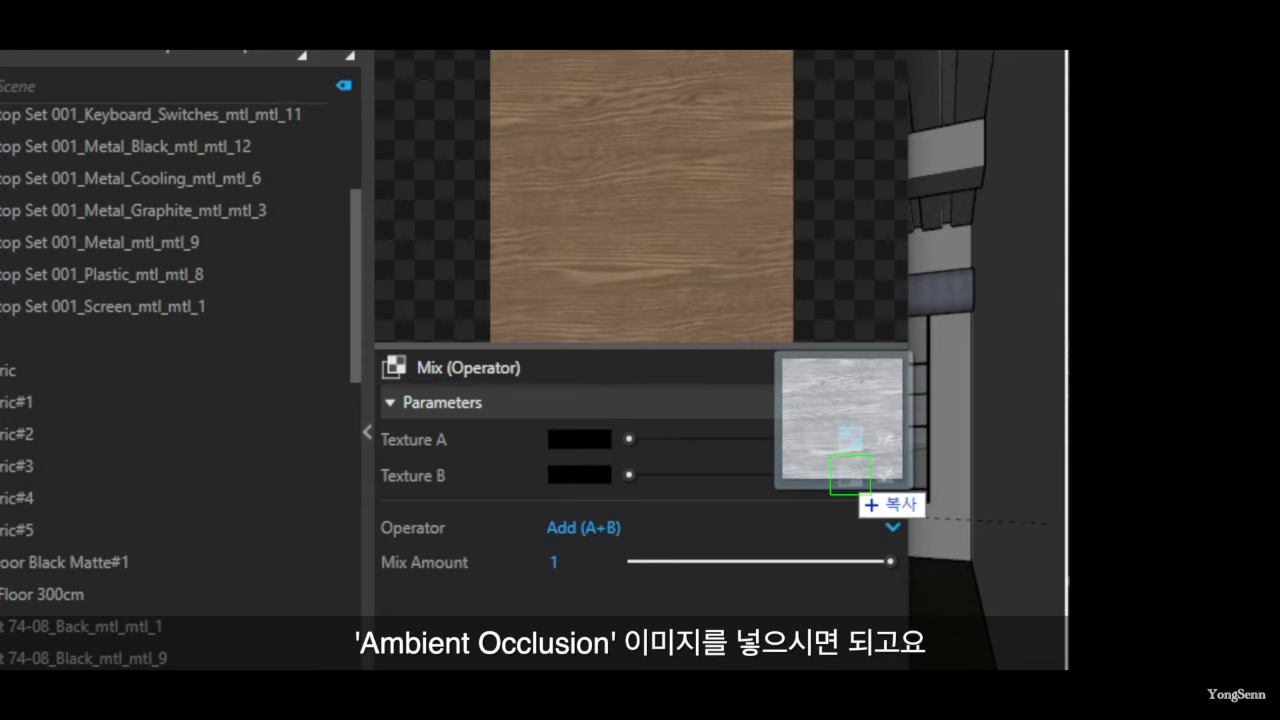
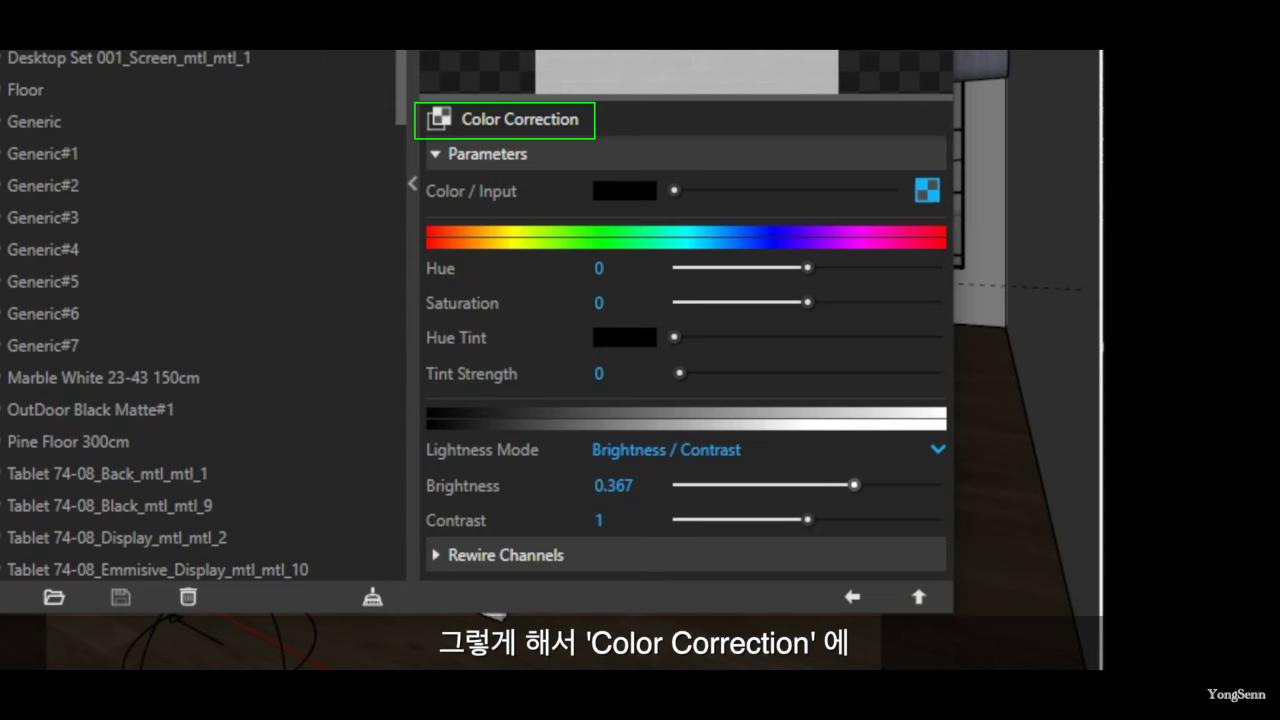
- Lower the brightness in the grayscale map's Color Correction
drag(853, 485, 793, 485)
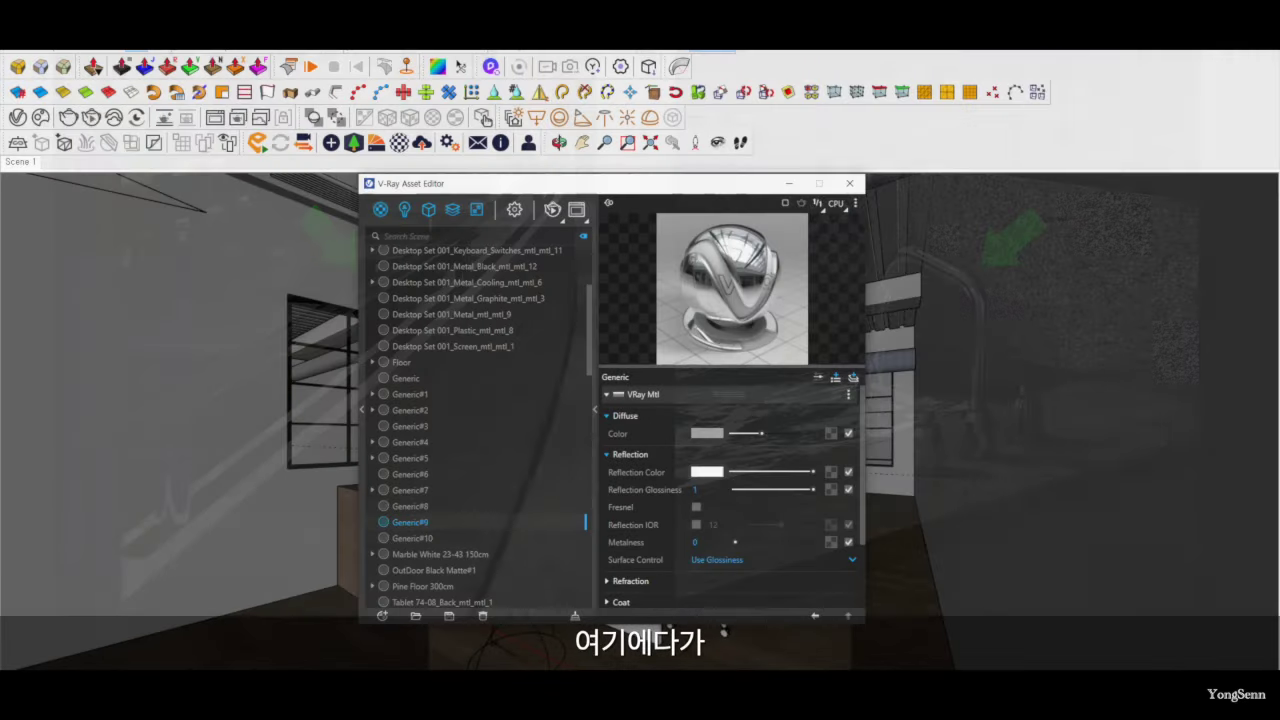
- Set Generic#9's reflection glossiness to 0.78, enable Fresnel with its own reflection IOR, and darken the diffuse color
drag(812, 489, 796, 489)
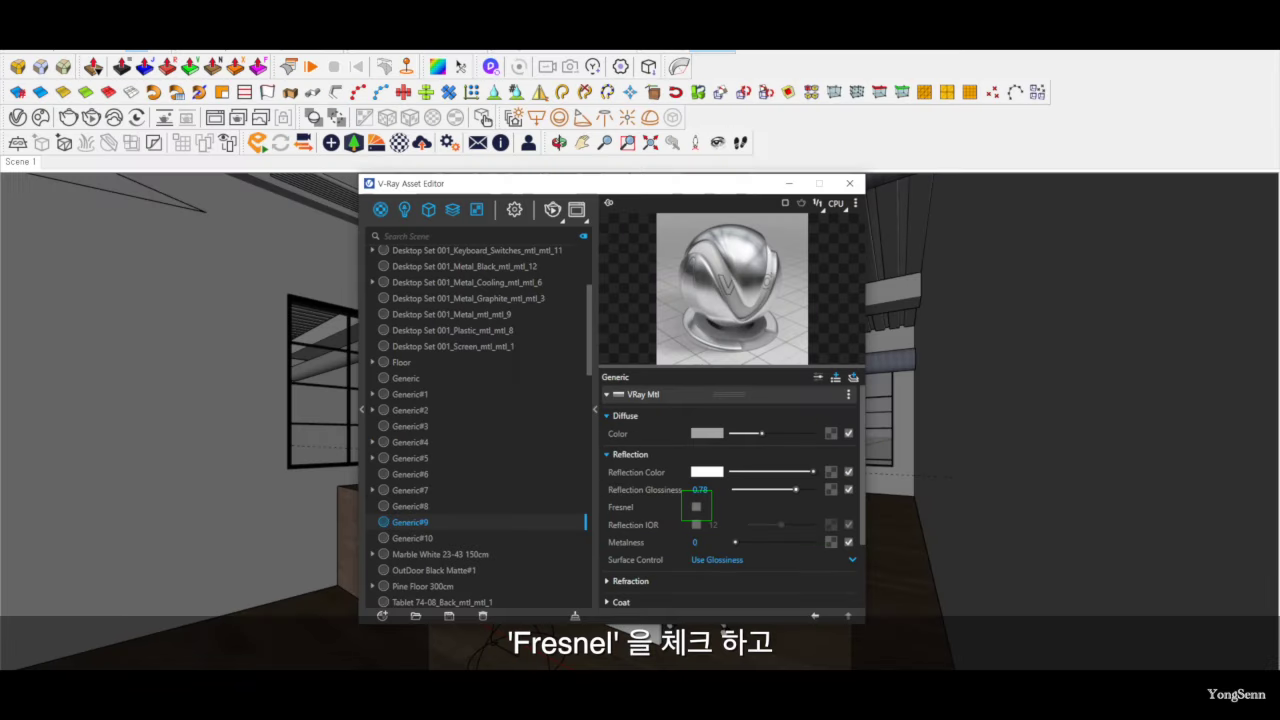
click(696, 507)
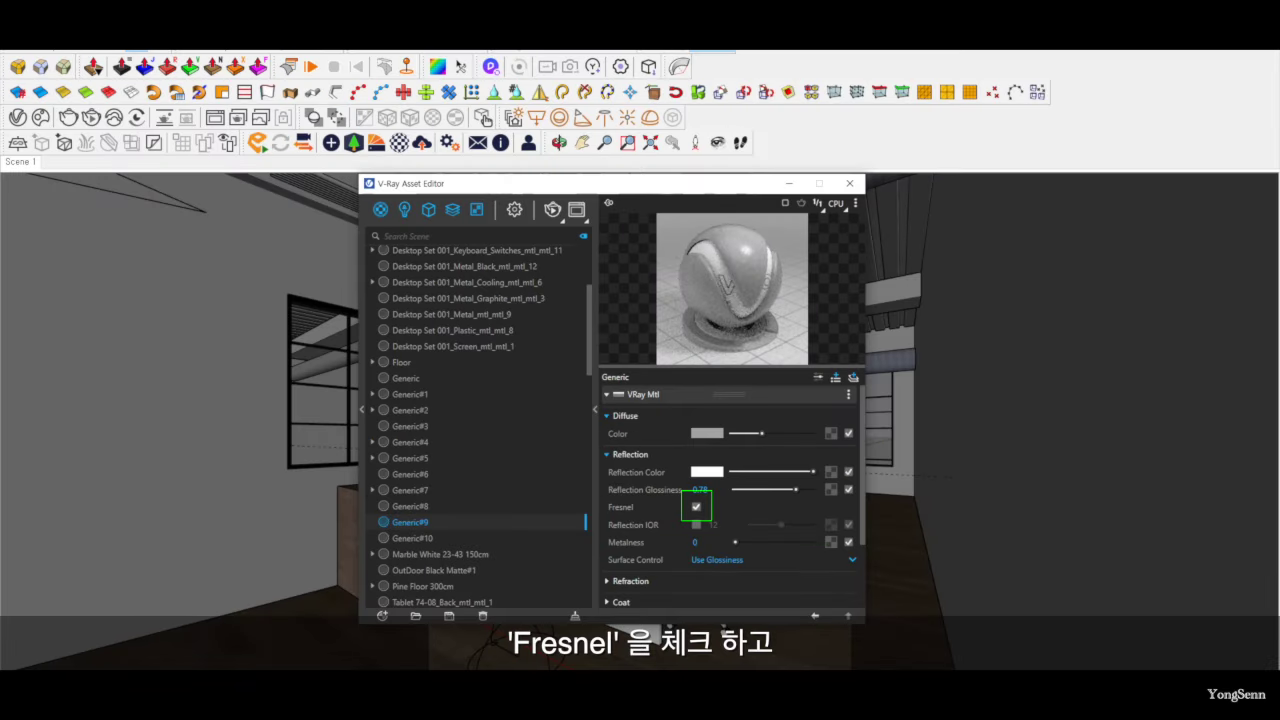
click(696, 524)
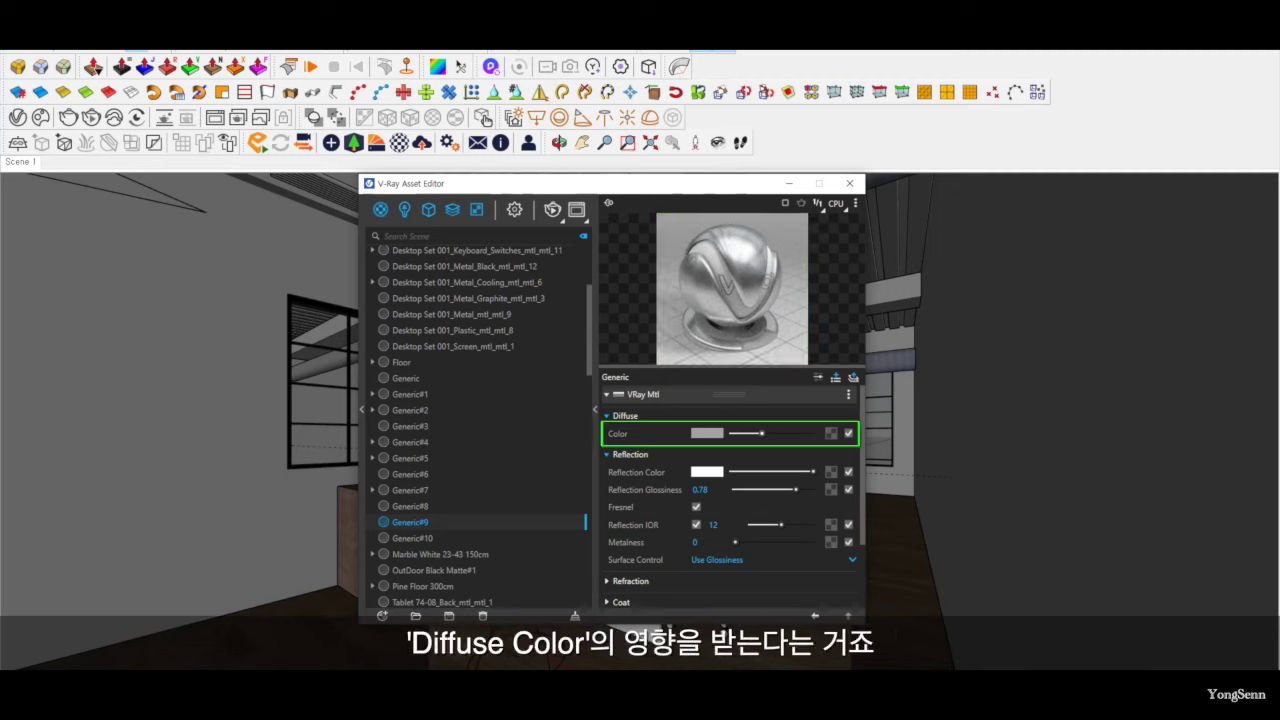
mouse_move(762, 433)
mouse_down()
mouse_move(745, 433)
mouse_move(800, 433)
mouse_move(732, 433)
mouse_up()
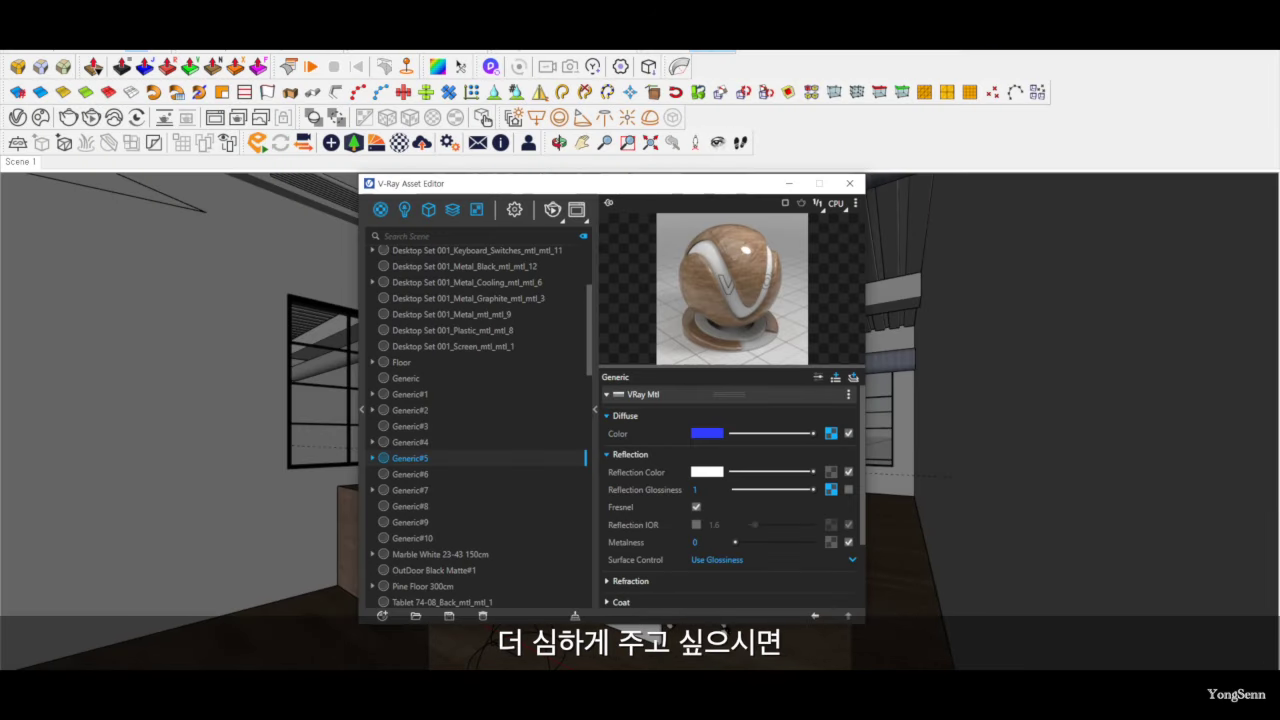
- Enable the reflection IOR of the wood material Generic#5 and set it to 2
click(696, 524)
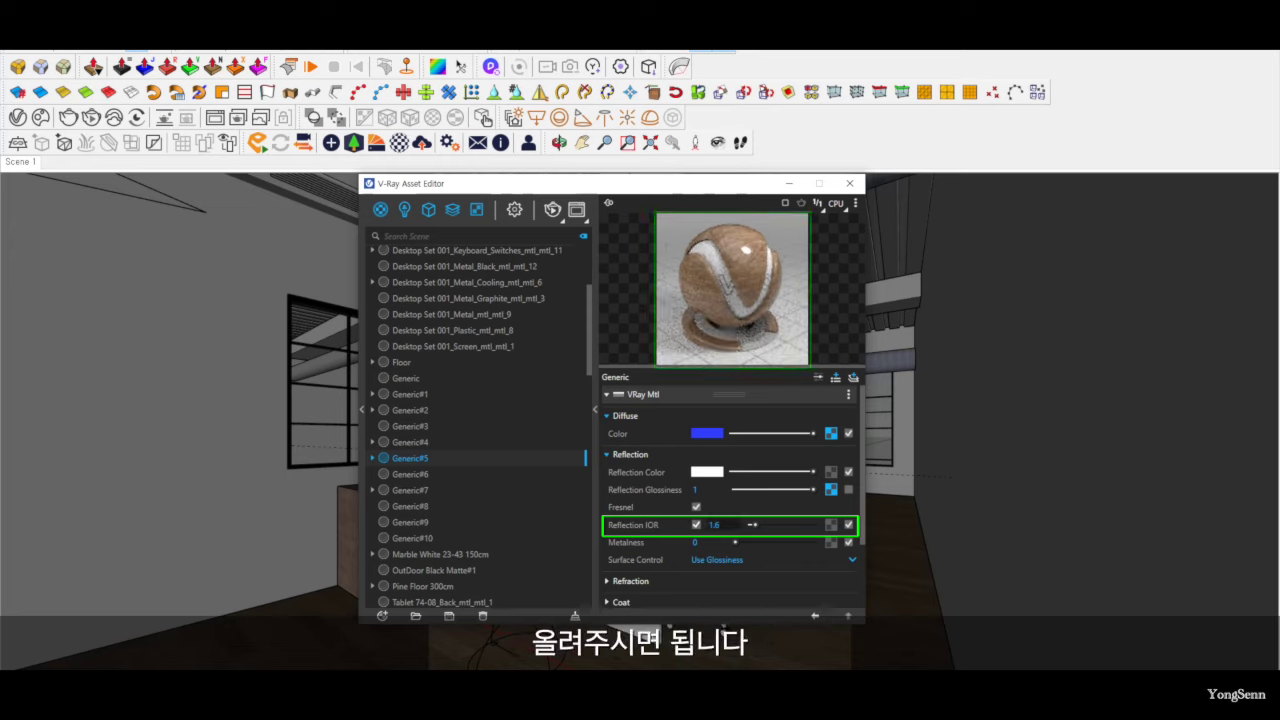
click(714, 524)
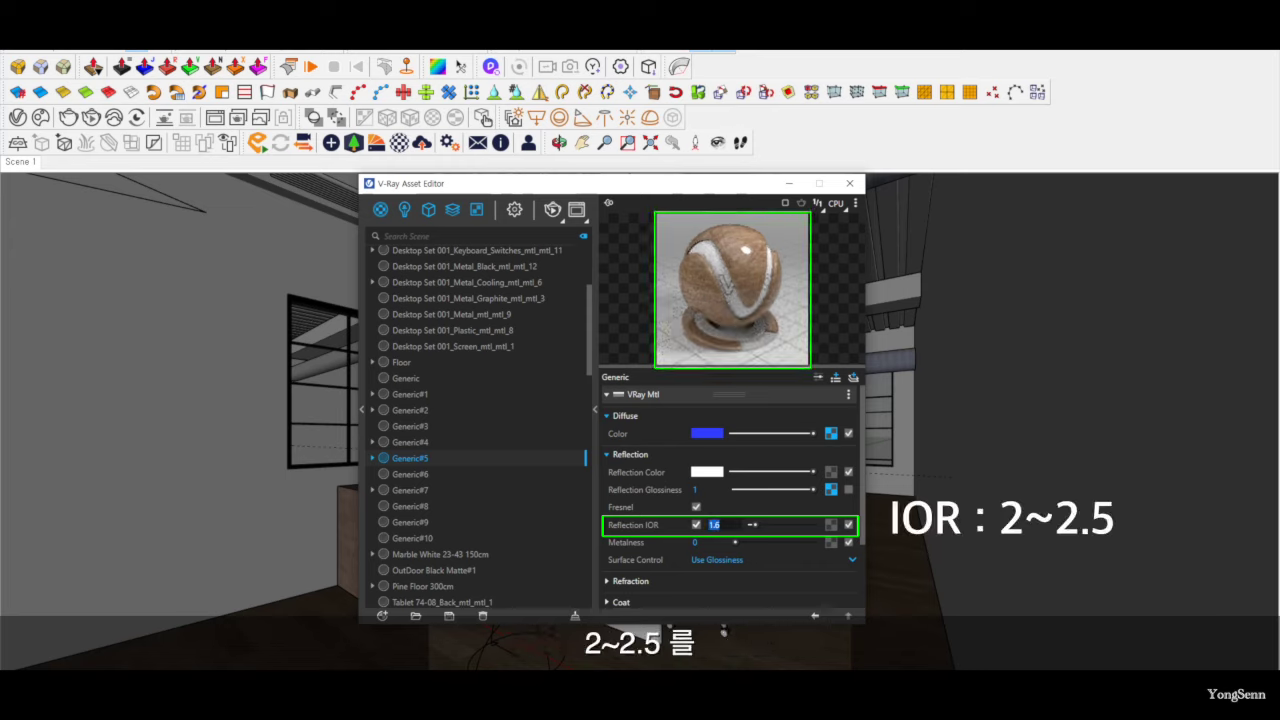
text(2)
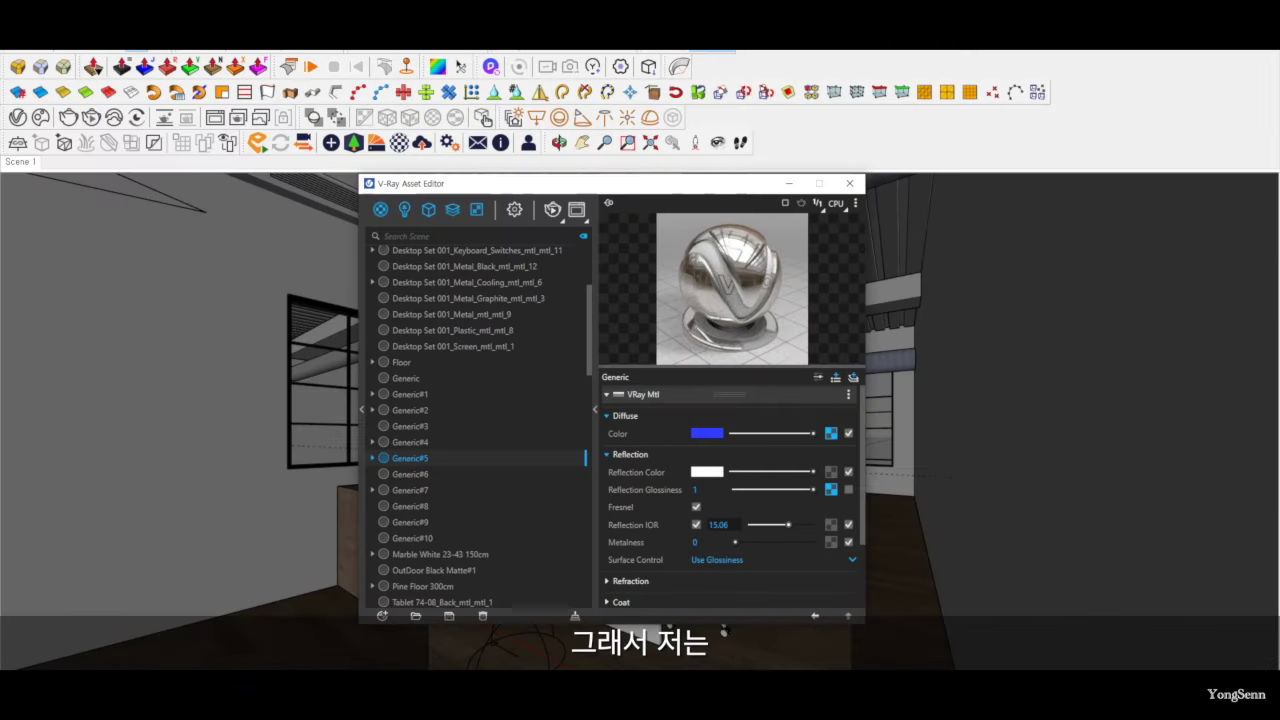
text(2)
key(Return)
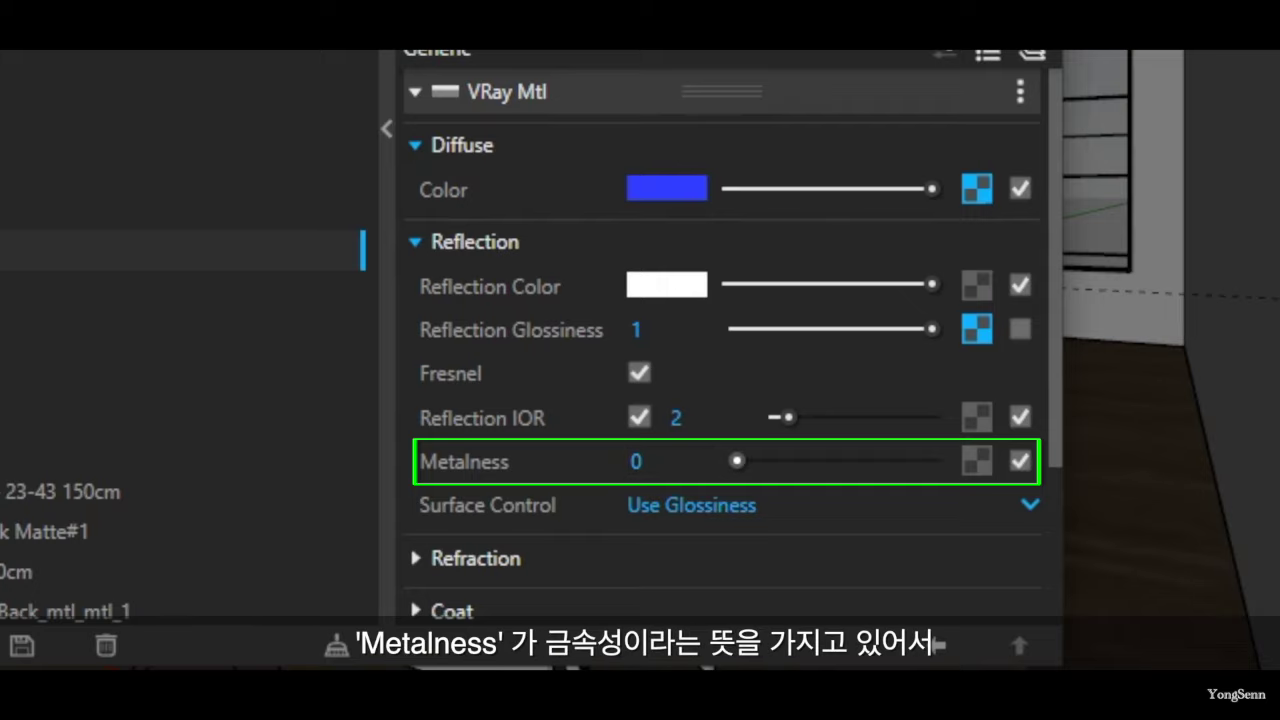
mouse_move(737, 461)
mouse_down()
mouse_move(761, 461)
mouse_move(737, 461)
mouse_up()
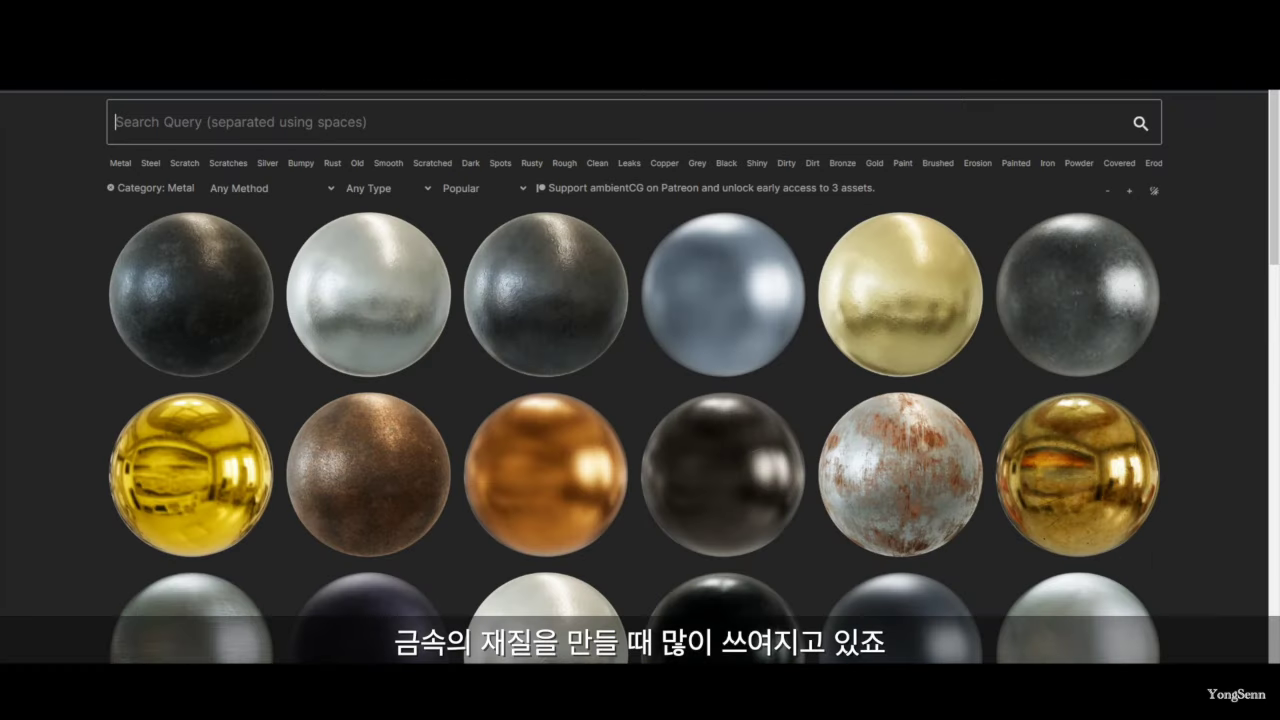